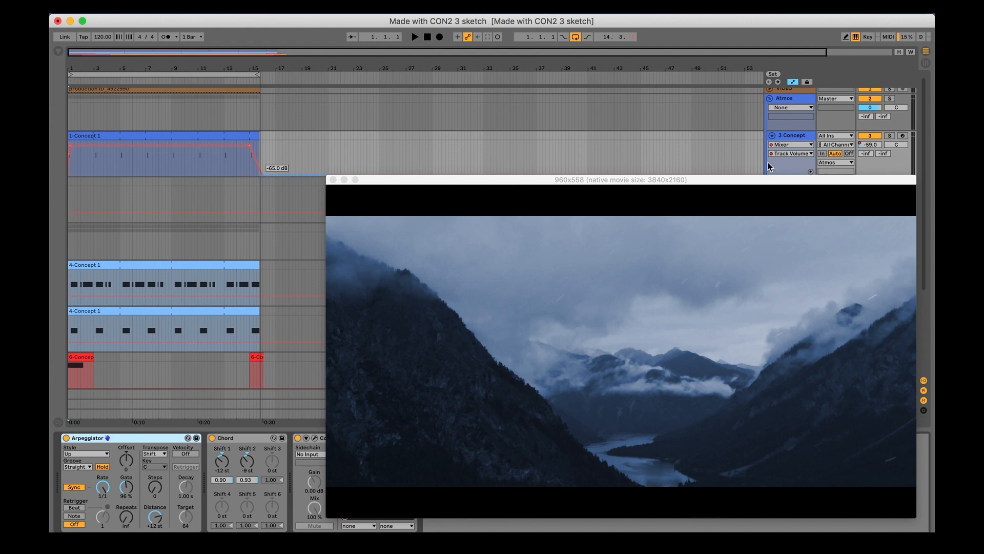
Step: Solo the 3 Concept track and audition its Space Glacier patch in the Concept editor, closing the editor when done
click(890, 136)
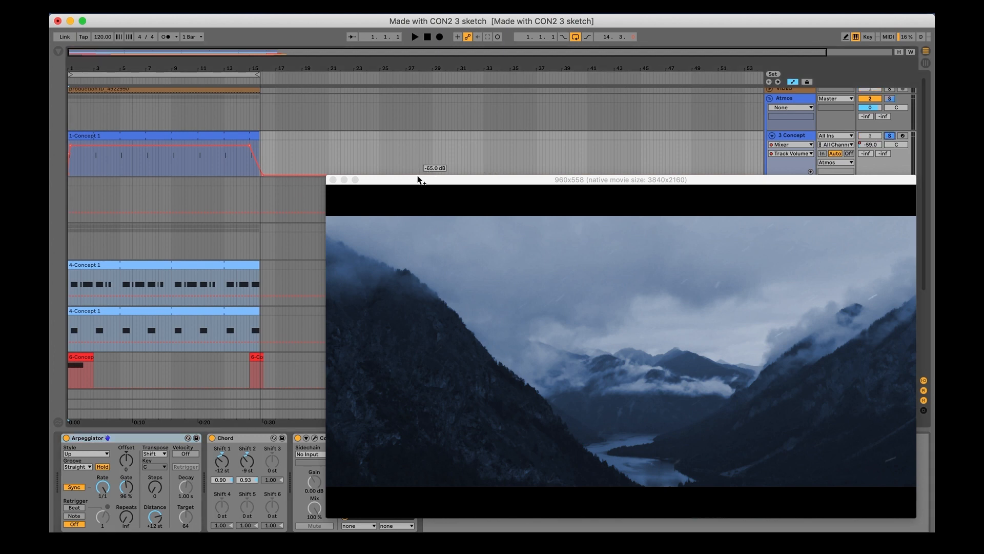
click(313, 407)
click(315, 438)
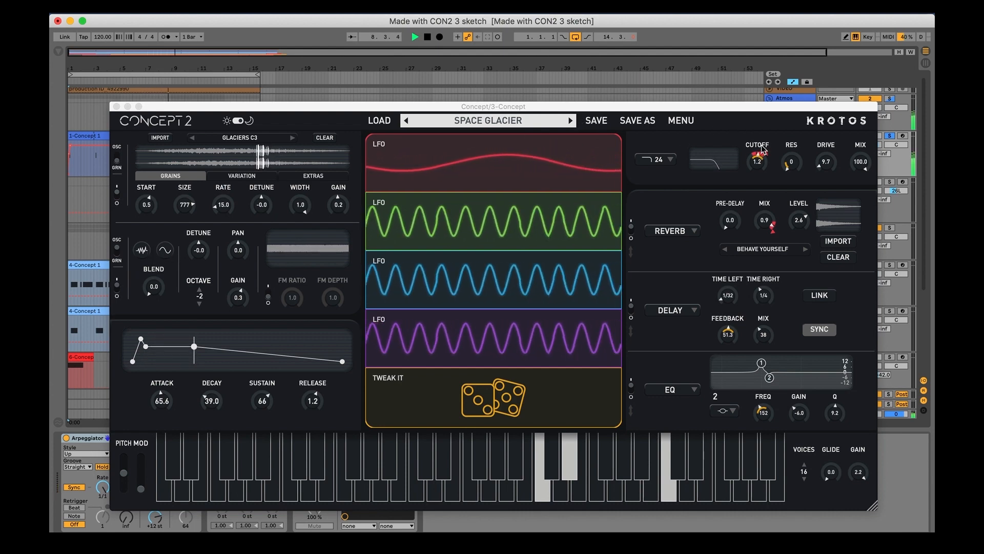
click(116, 106)
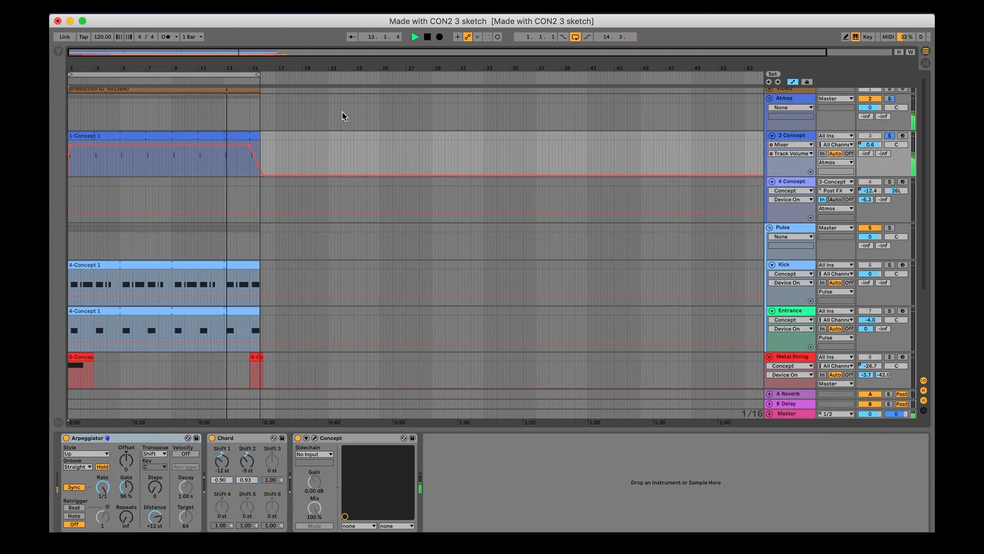
Step: Solo the 4 Concept track and audition its High Transition patch in the Concept editor, including the Advanced Shape modulator
click(889, 182)
click(807, 185)
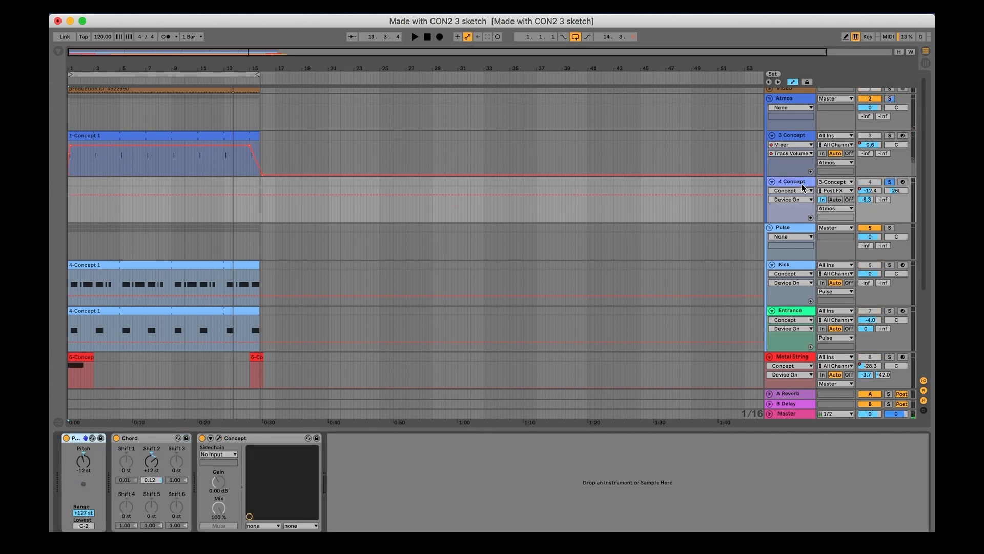
click(220, 439)
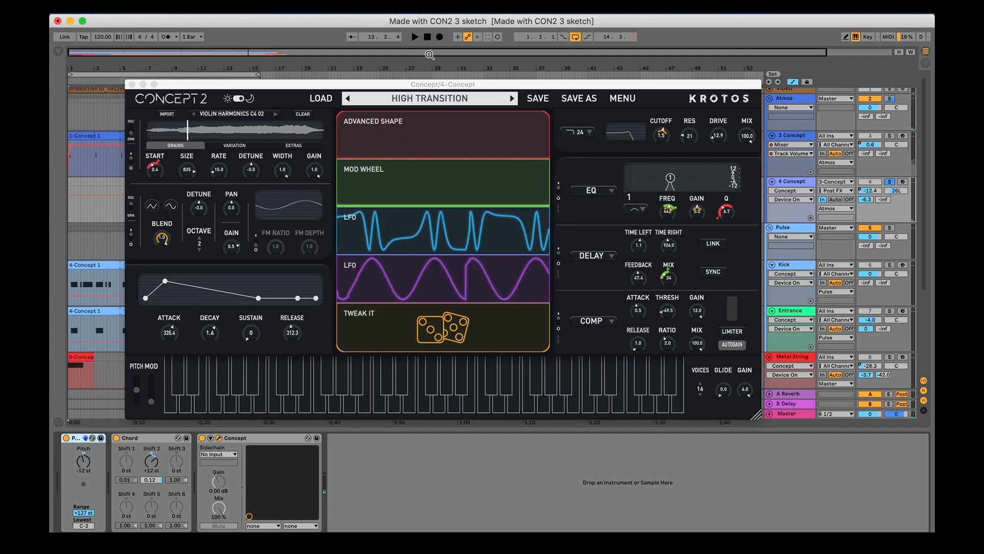
key(space)
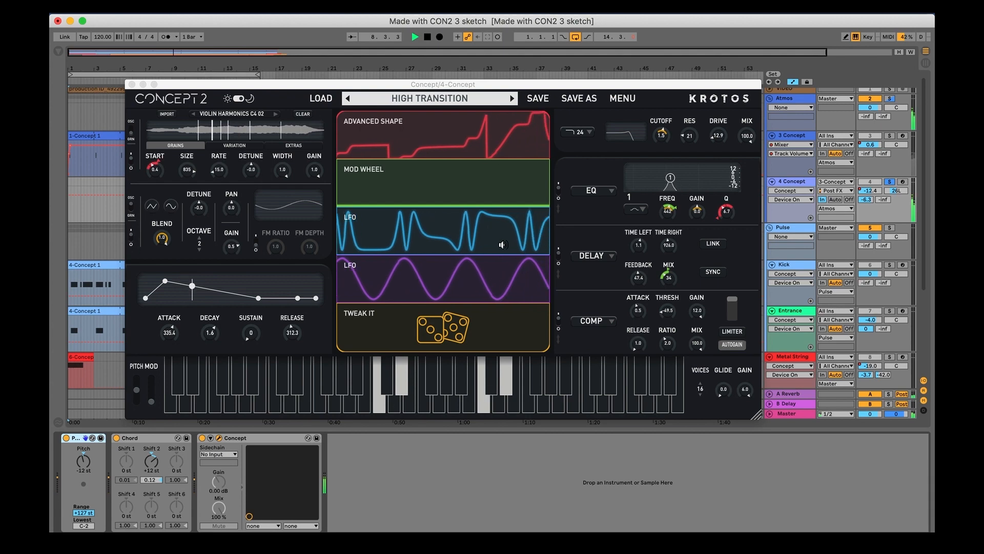
click(487, 145)
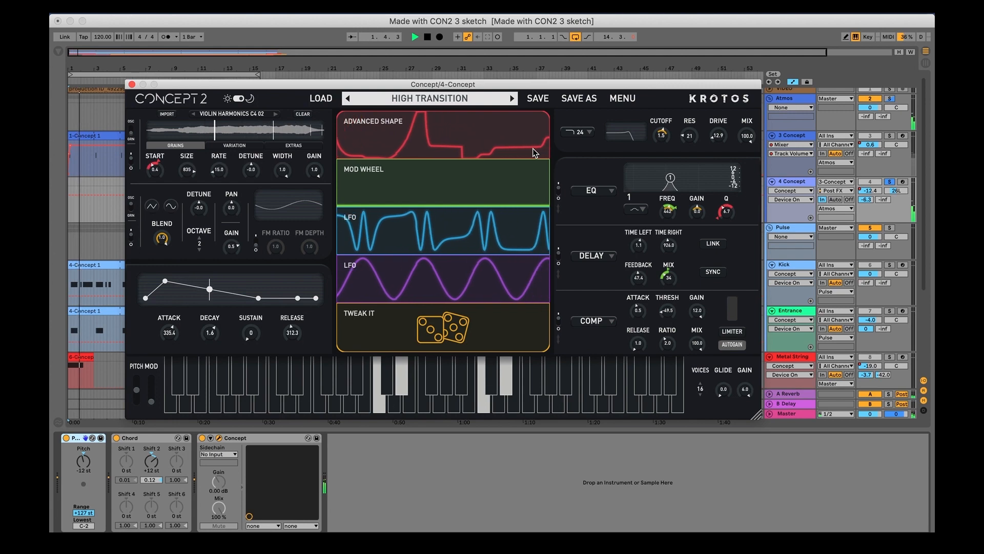
click(132, 84)
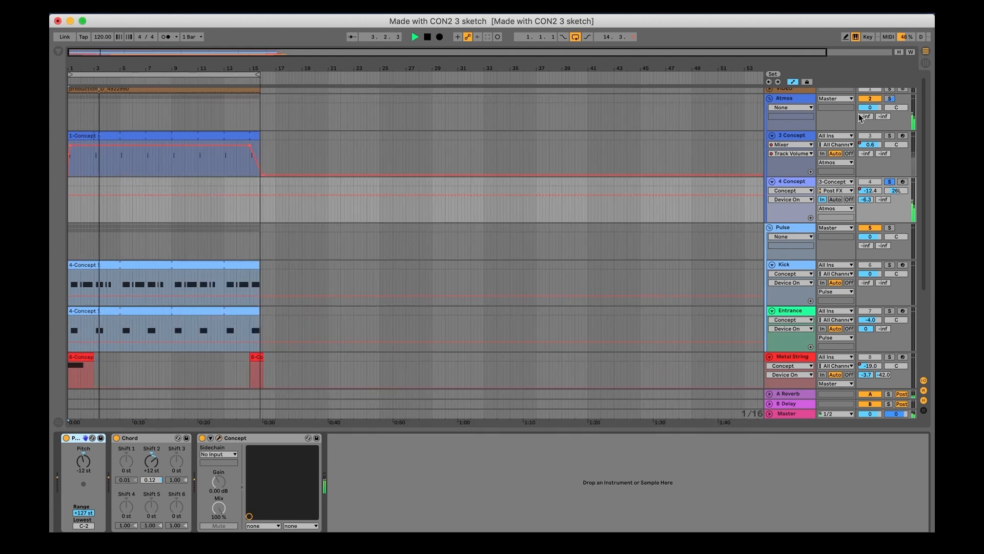
Step: Solo 3 Concept together with 4 Concept and watch the video against both atmosphere layers, then hide the video
click(890, 136)
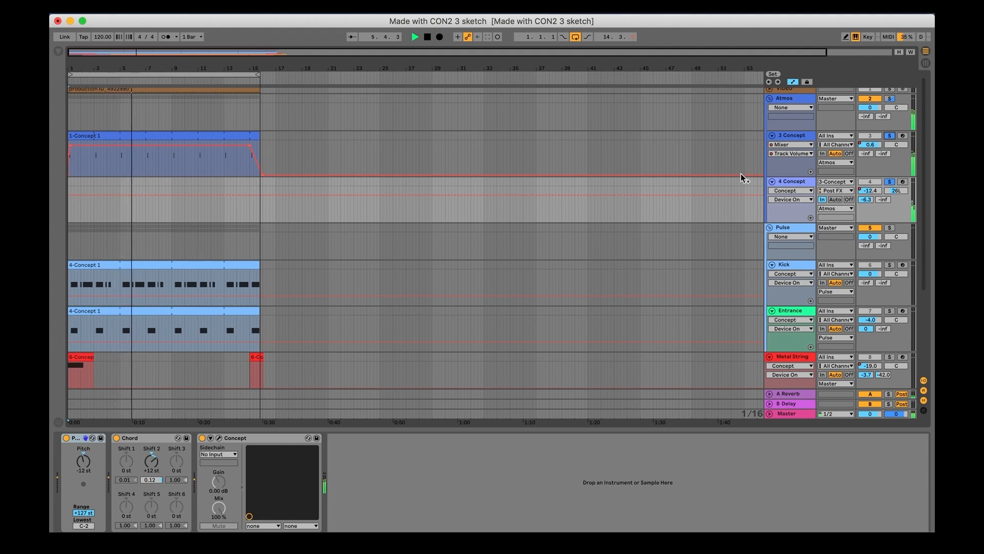
key(alt+super+v)
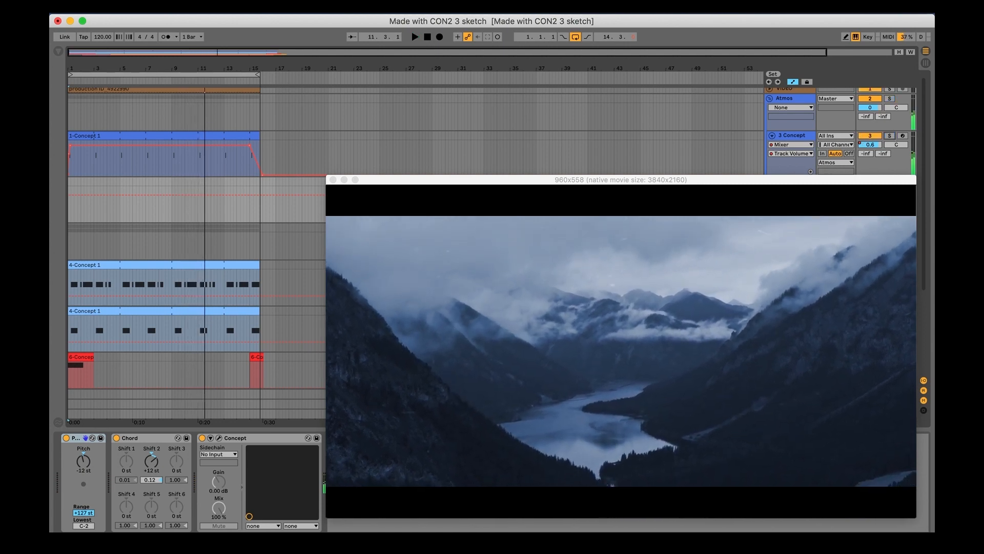
double_click(365, 179)
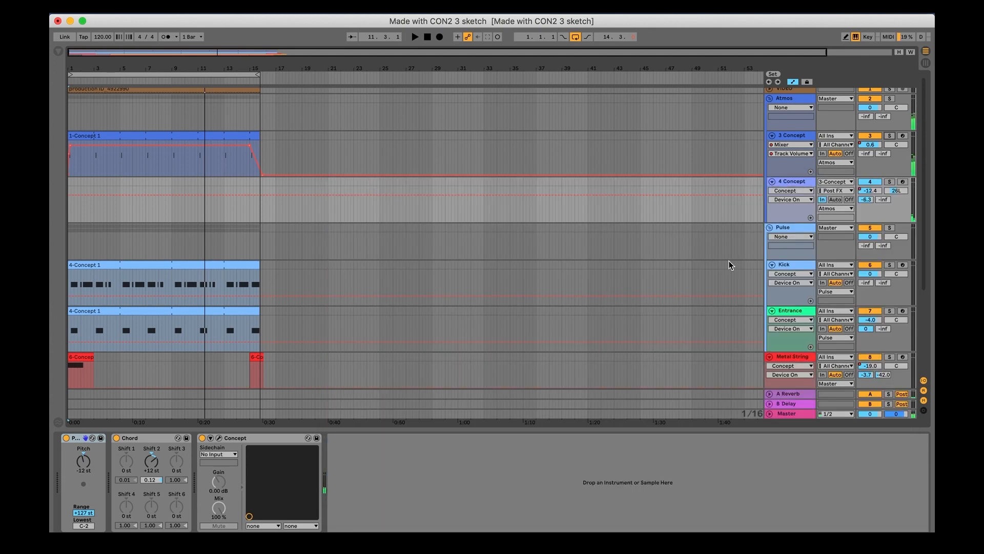
Step: Open the Kick track's Giant Drop1 patch in its Concept editor, solo the Kick and play it
click(783, 266)
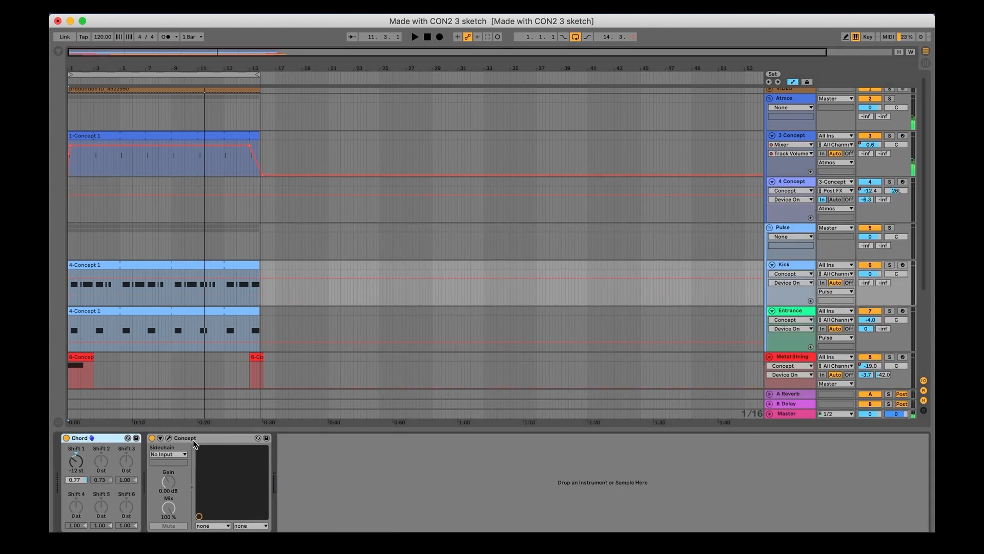
click(169, 439)
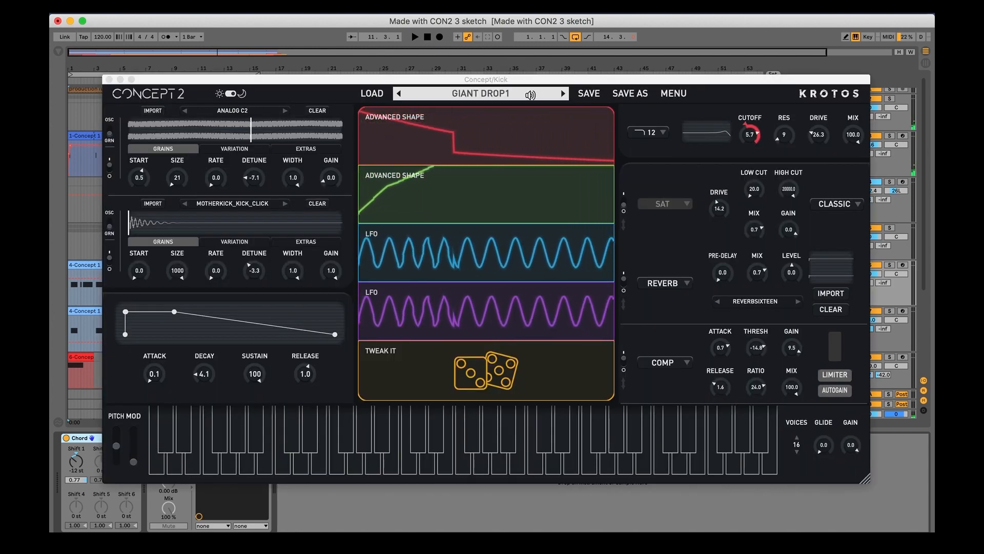
drag(699, 83, 661, 115)
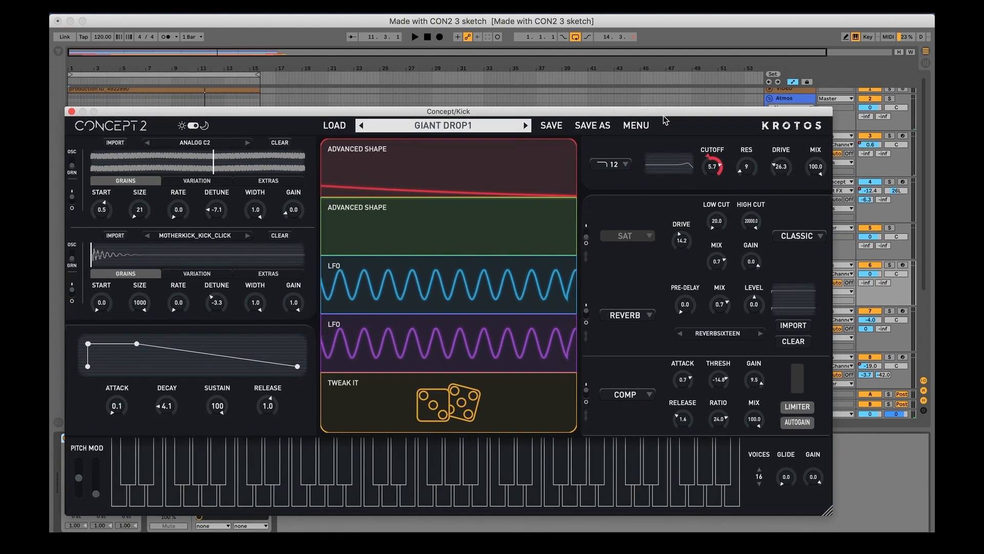
click(892, 188)
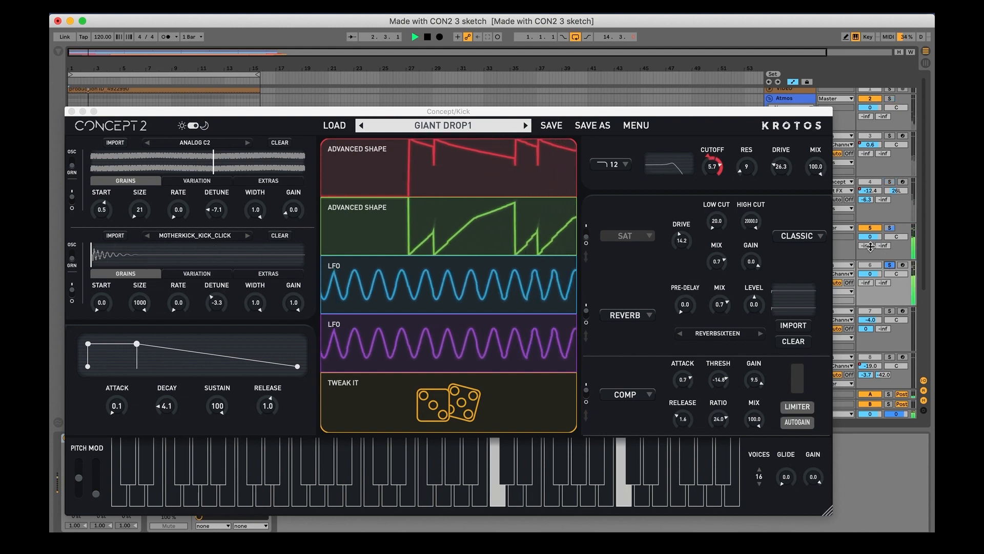
drag(565, 119, 628, 104)
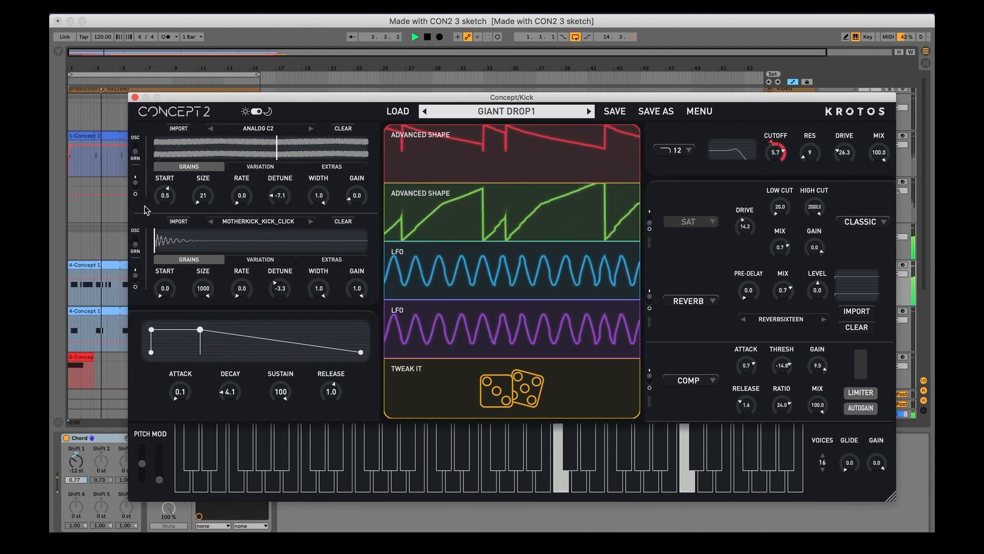
Step: Switch the Kick patch's first oscillator (Analog C2) off and back on to compare the sound, then close the editor
click(135, 185)
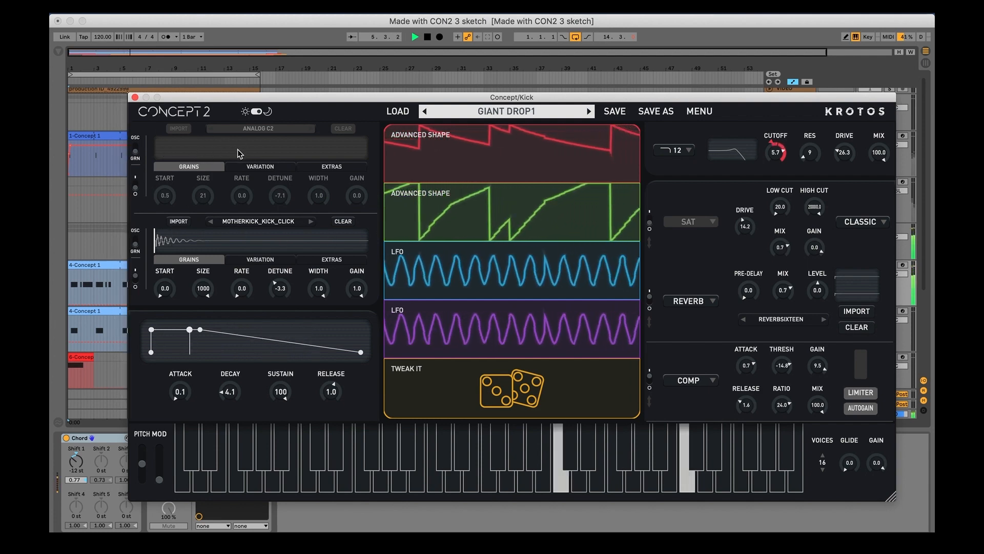
click(136, 188)
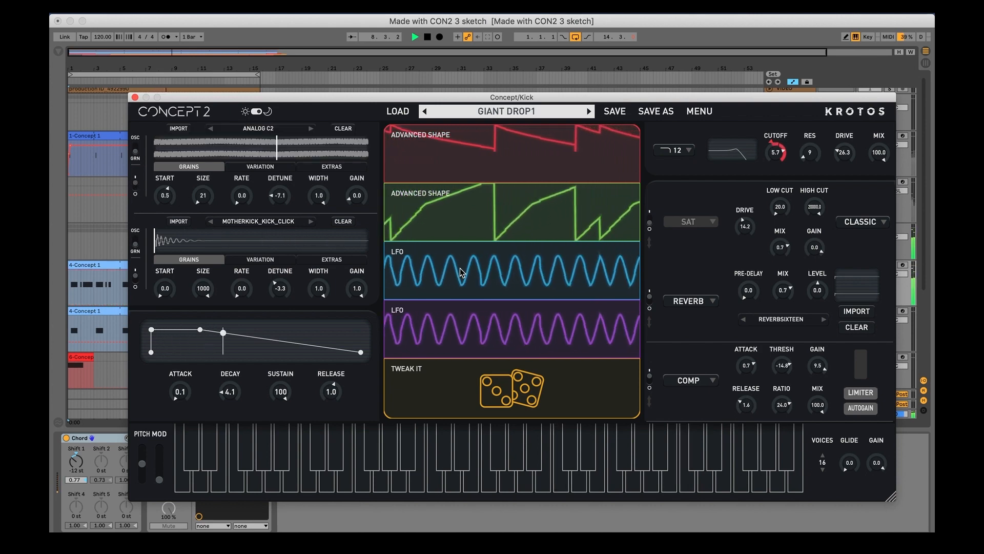
click(135, 98)
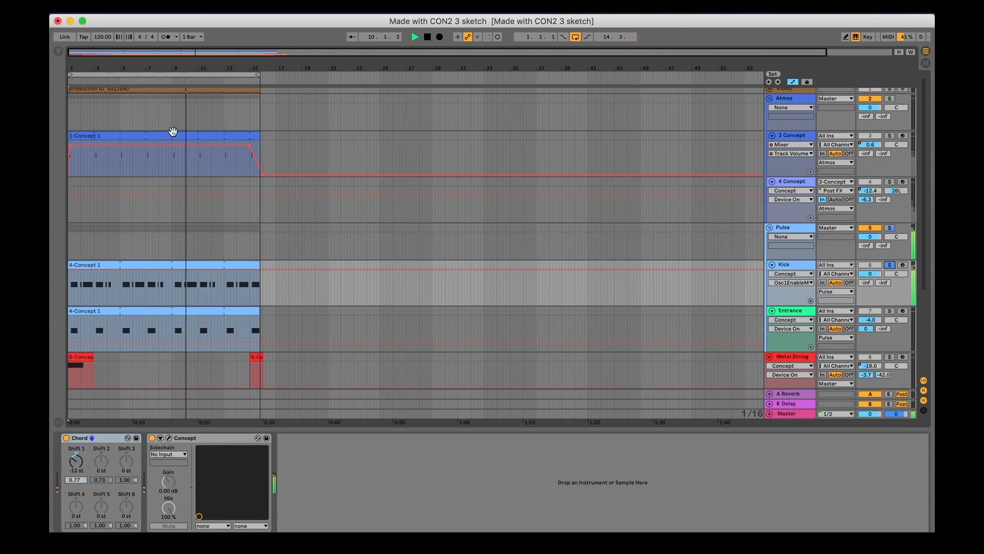
Step: Solo the Entrance track and audition its Entrance 2 patch in the Concept editor, examining the XY Capture modulator settings
click(890, 311)
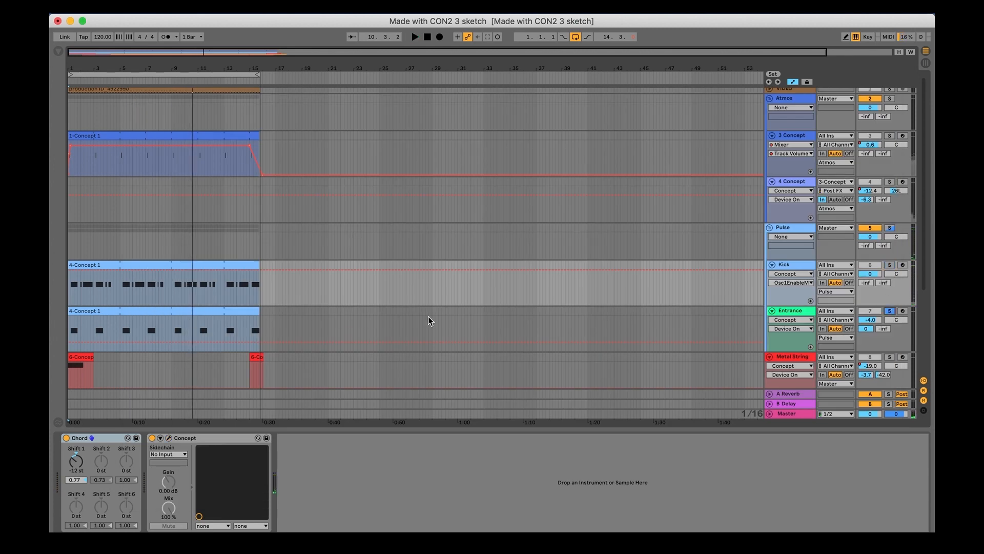
click(788, 311)
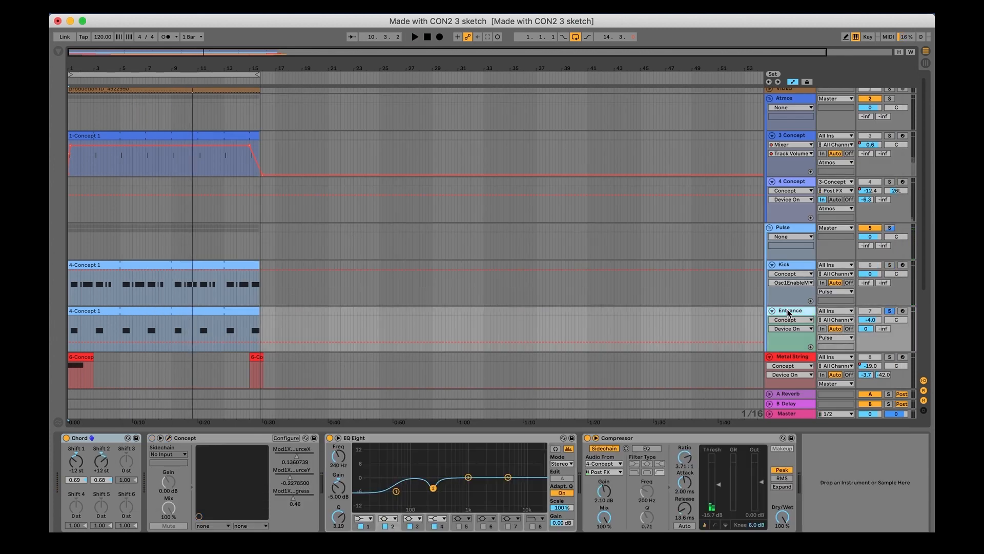
click(171, 439)
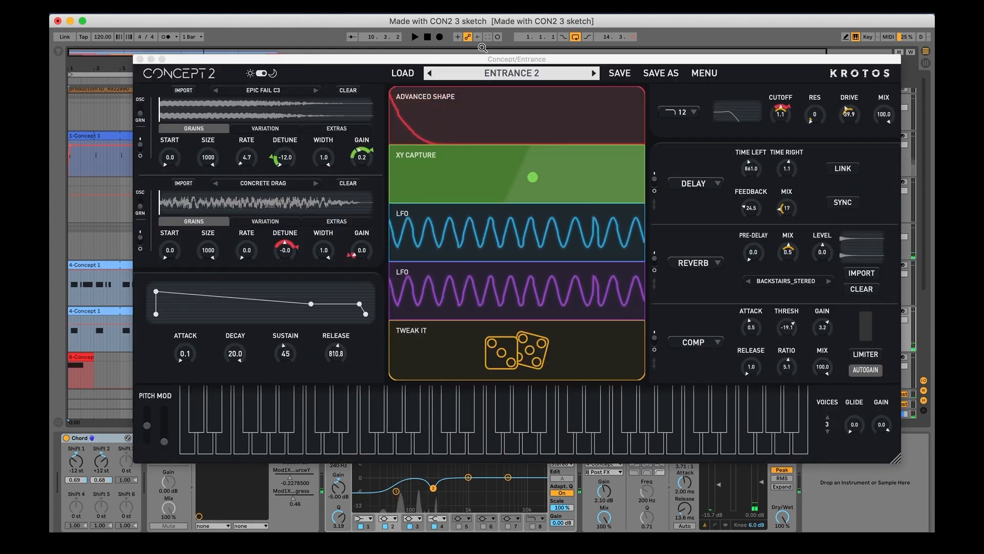
key(space)
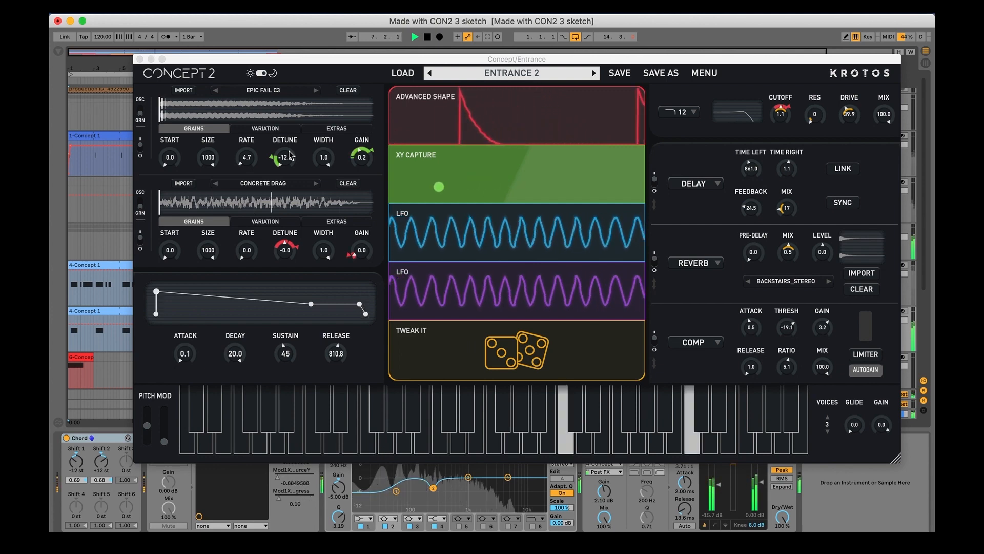
click(536, 165)
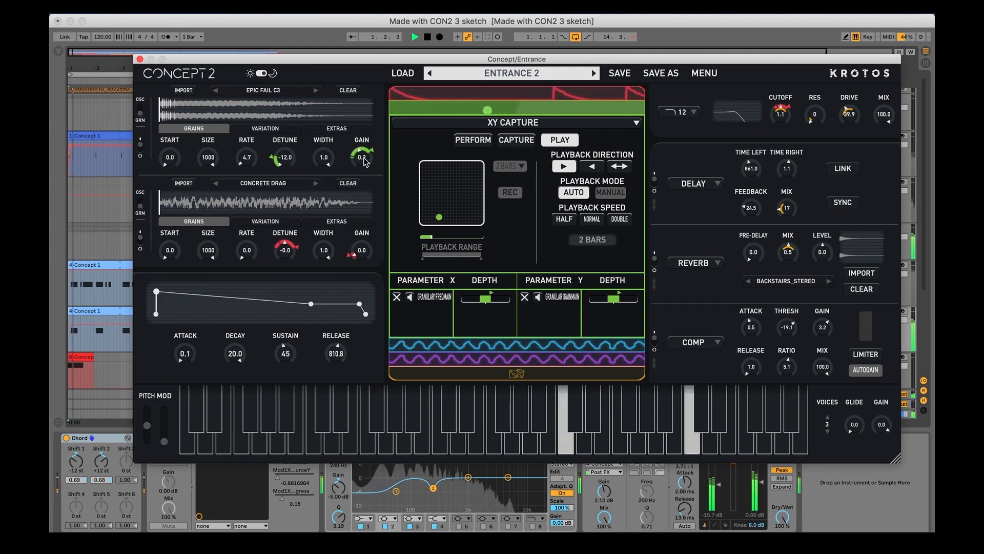
click(140, 60)
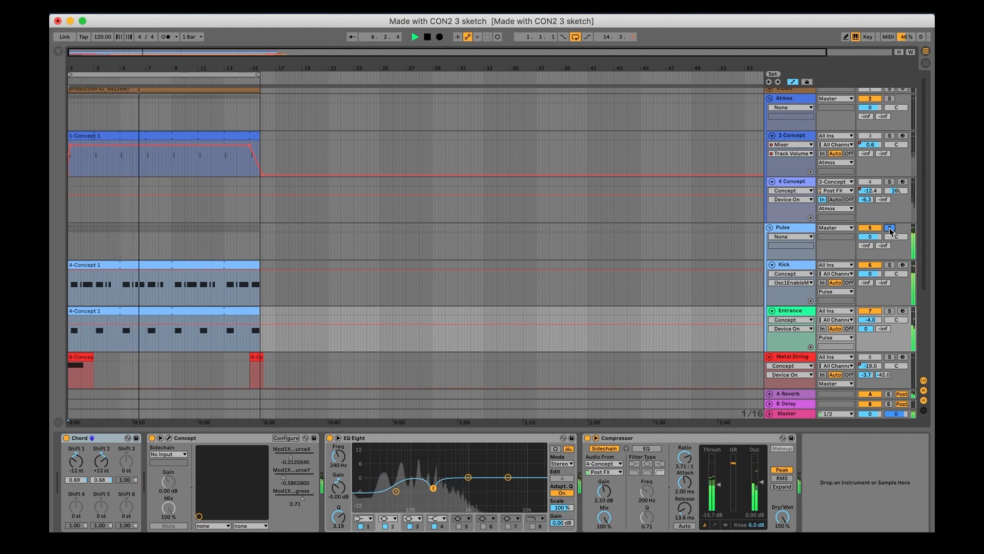
Step: Watch the video with the soloed Pulse group playing, then hide the video window
key(alt+super+v)
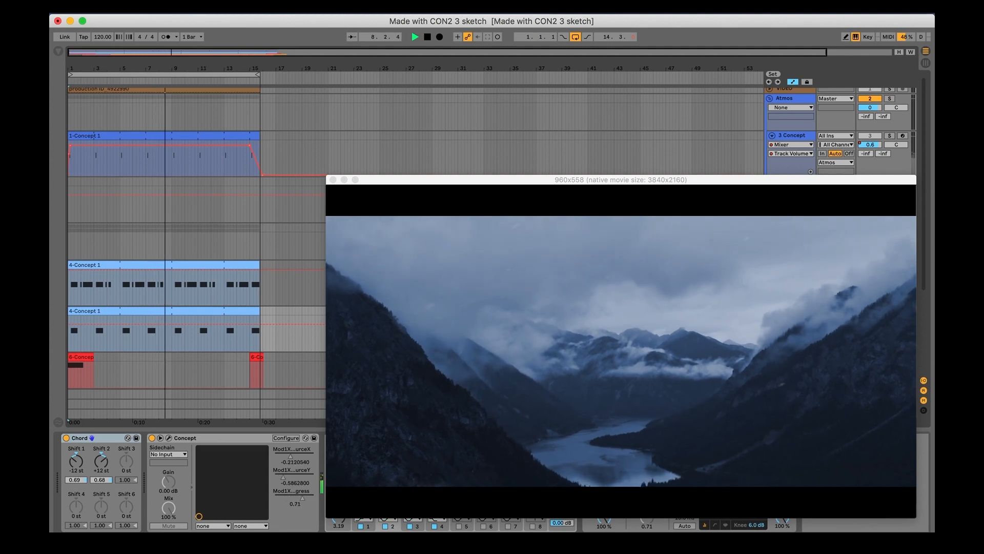
key(alt+super+v)
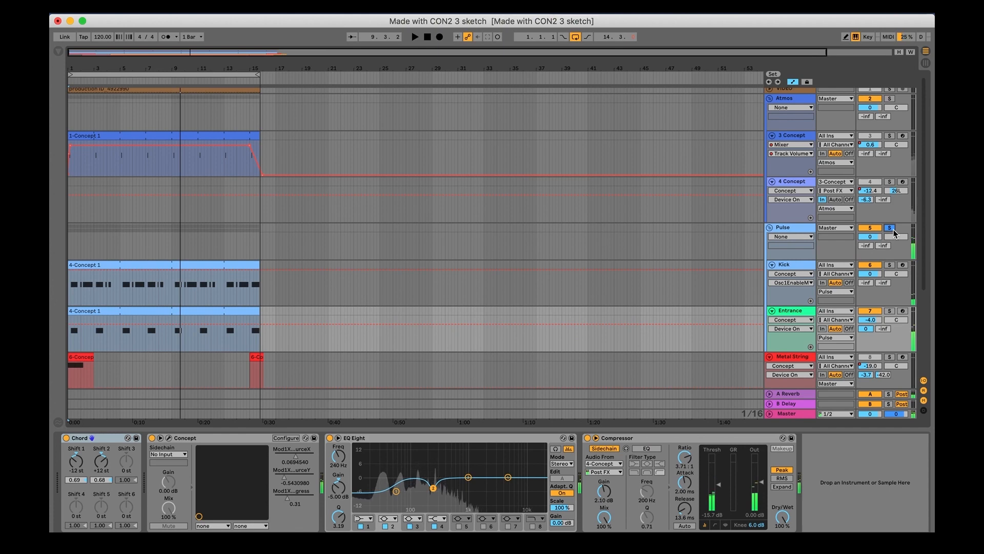
Step: Open the Metal String track's Bowed String Scrape patch in its Concept editor and play from the start of the arrangement
click(793, 359)
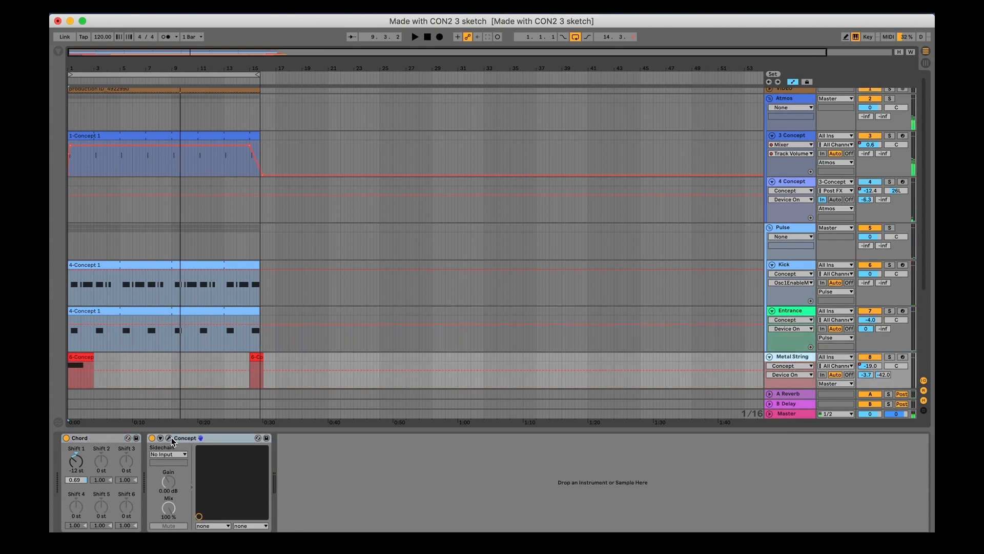
scroll(251, 343, down, 5)
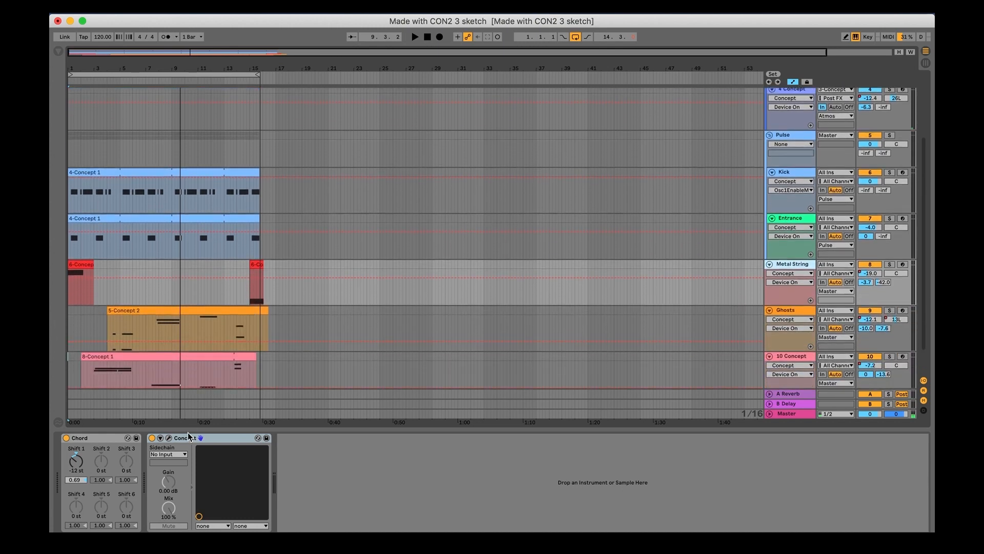
click(169, 438)
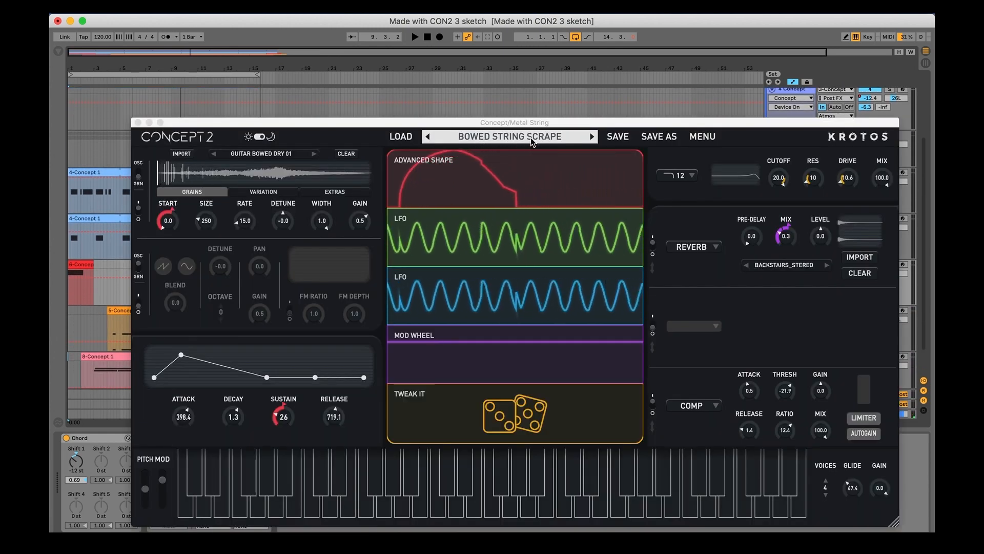
click(427, 36)
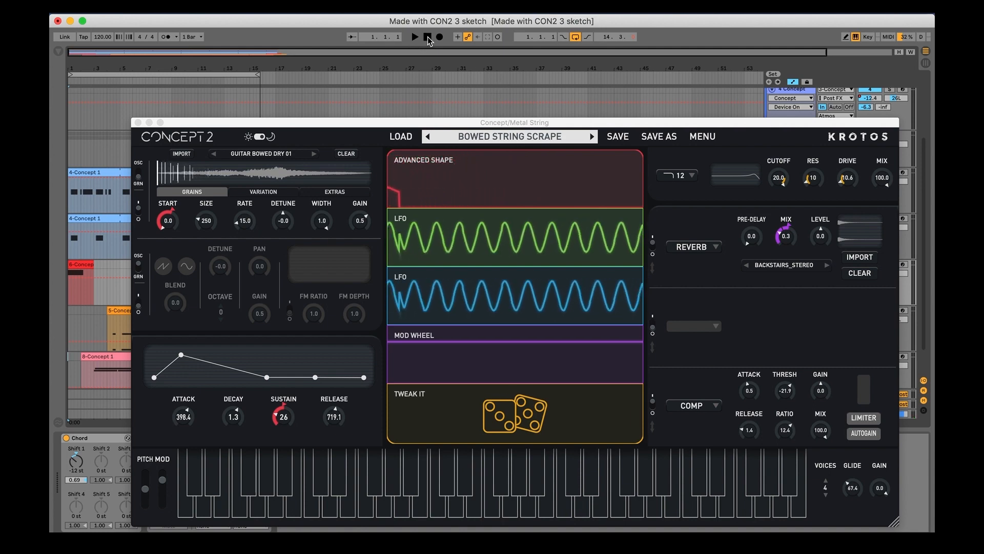
key(space)
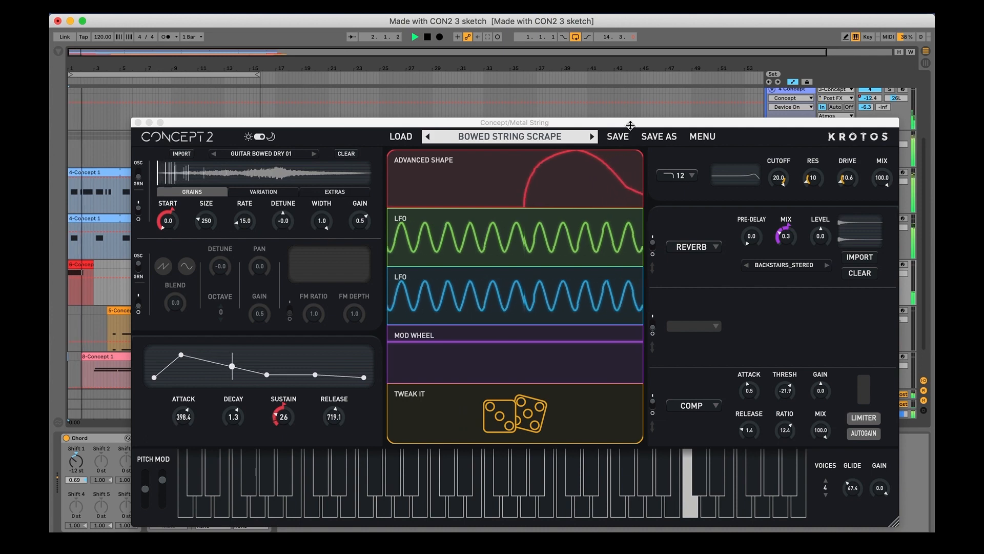
Step: Stop playback, hide the Metal String plug-in editor to reach the track controls, then reopen it and resume playing the patch
key(space)
key(alt+super+p)
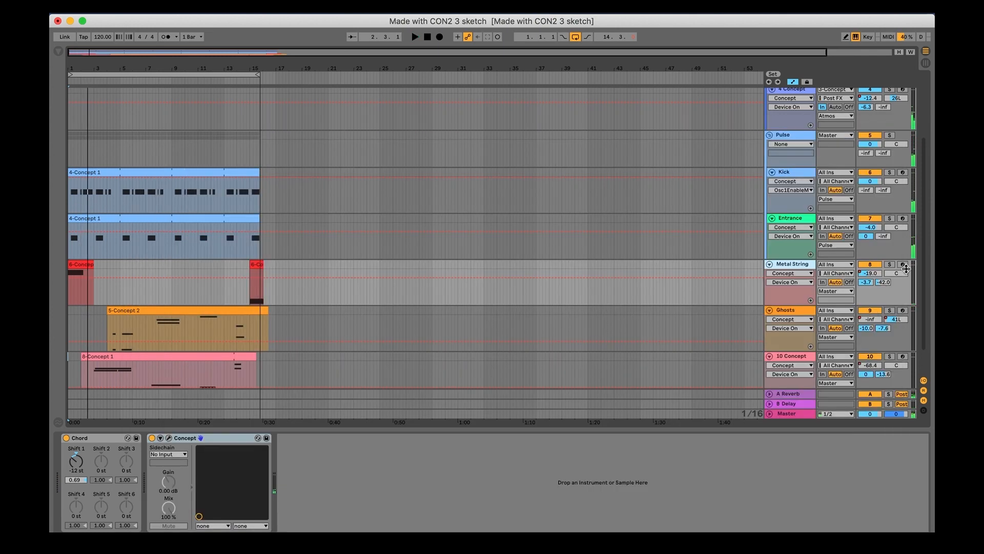
click(169, 438)
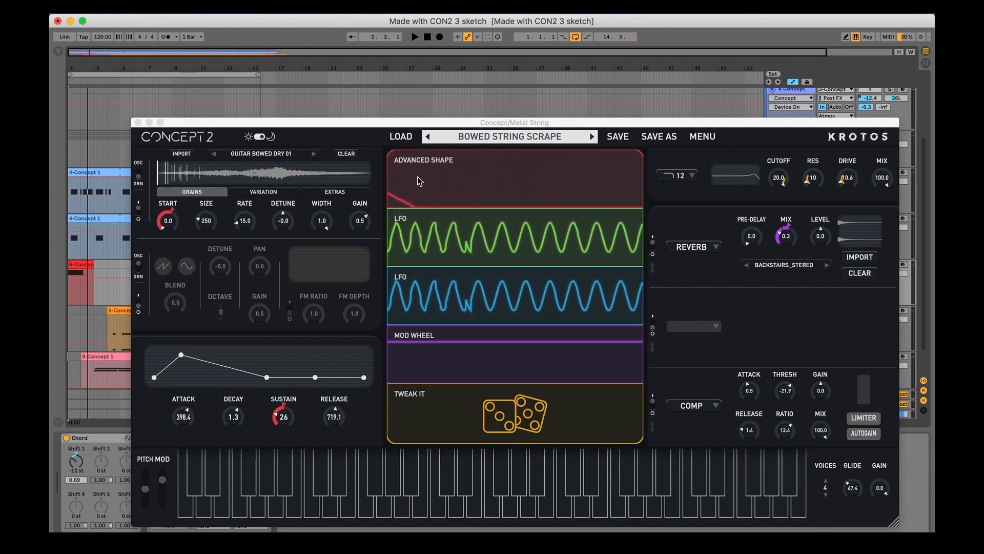
key(space)
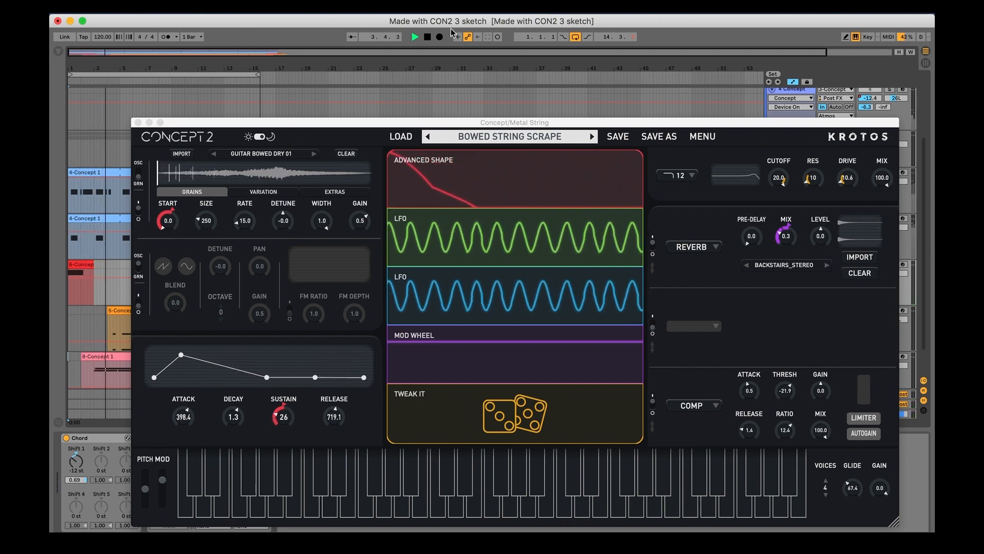
Step: Stop playback, close the Metal String editor, and play the Ghosts track's The Ghosts patch in its Concept editor from the arrangement start
click(427, 37)
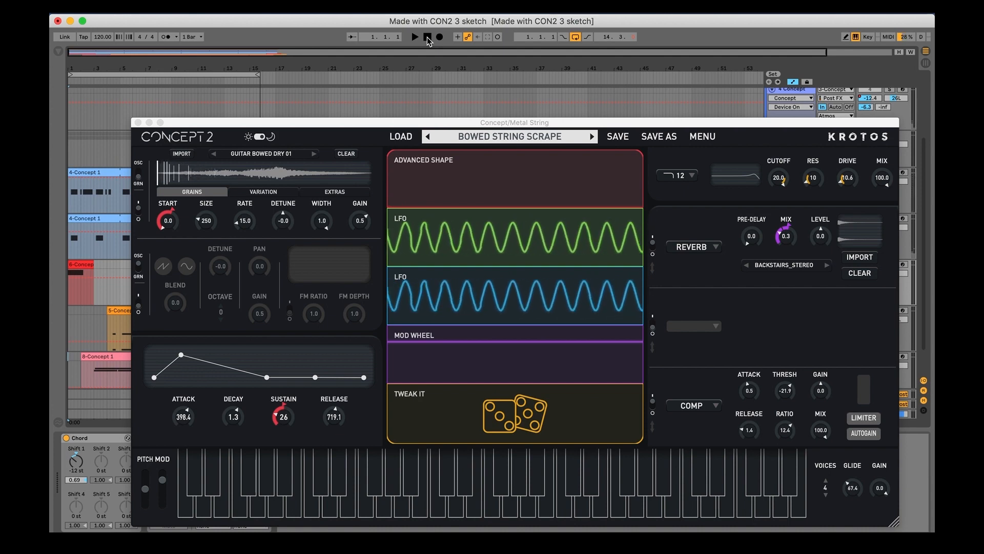
click(138, 123)
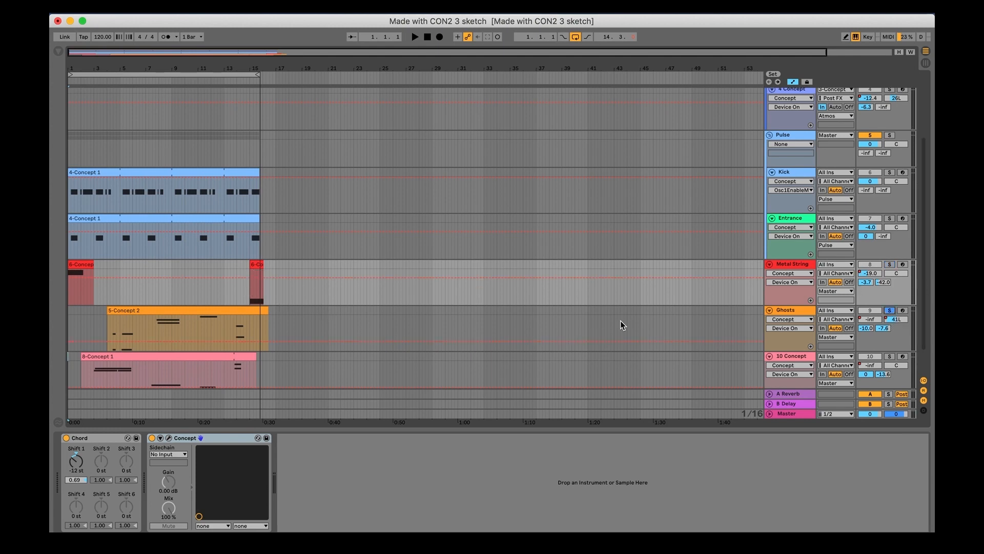
click(788, 312)
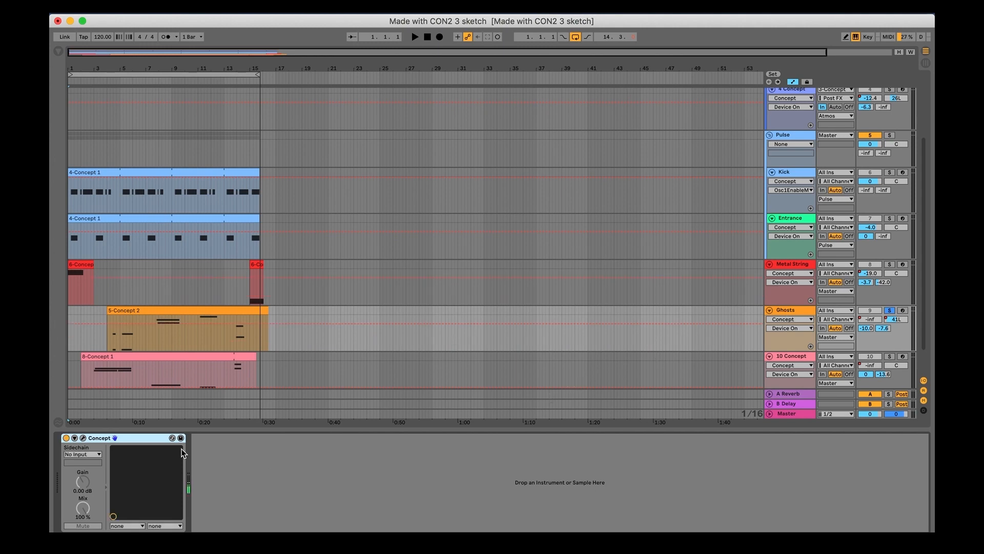
click(84, 438)
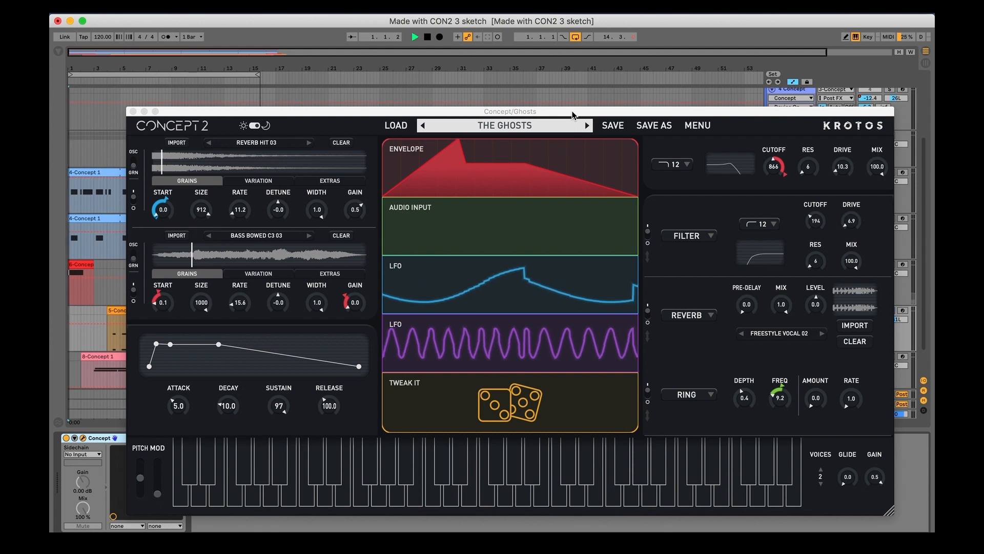
key(space)
key(space)
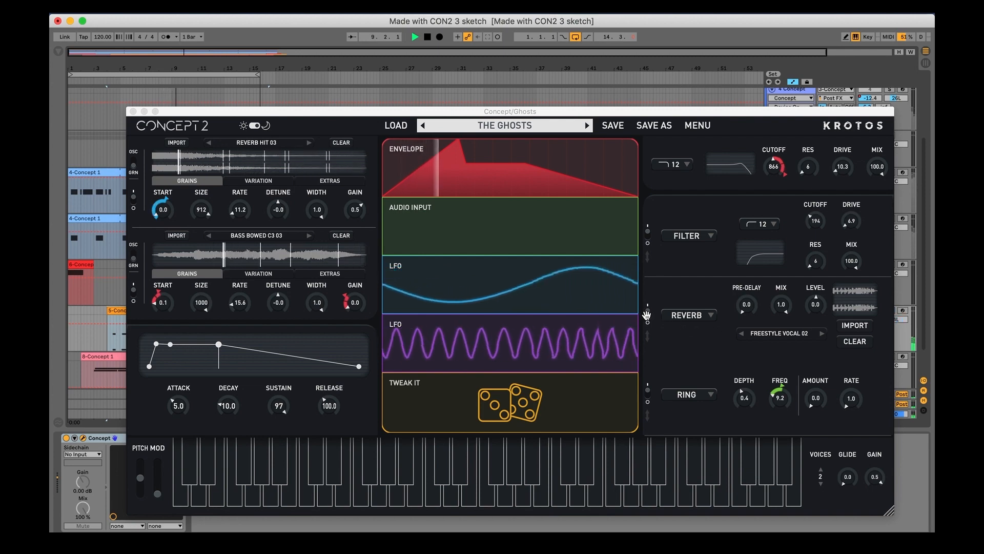
Step: Bypass the Ring and Reverb effects of The Ghosts patch during playback, and re-enable both to compare the sound
click(648, 394)
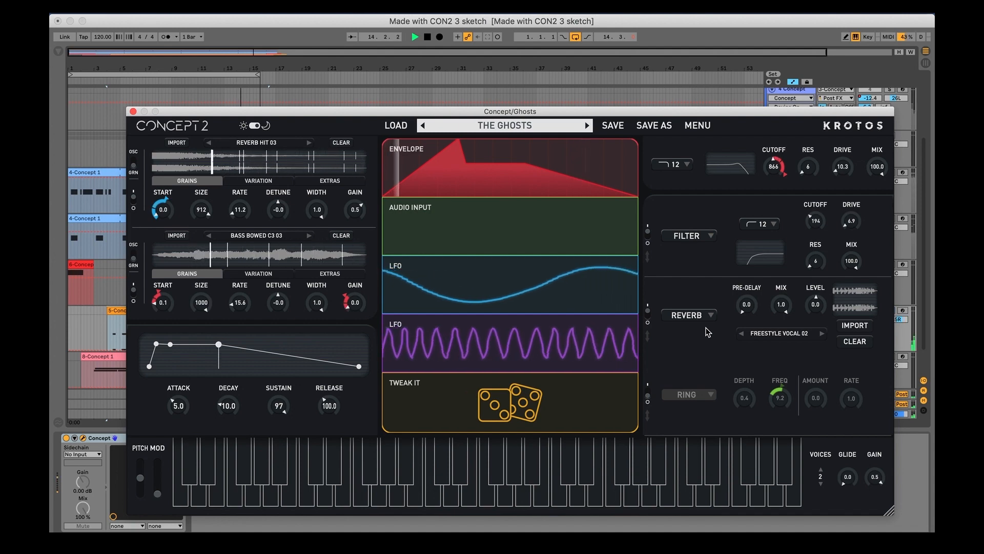
click(648, 317)
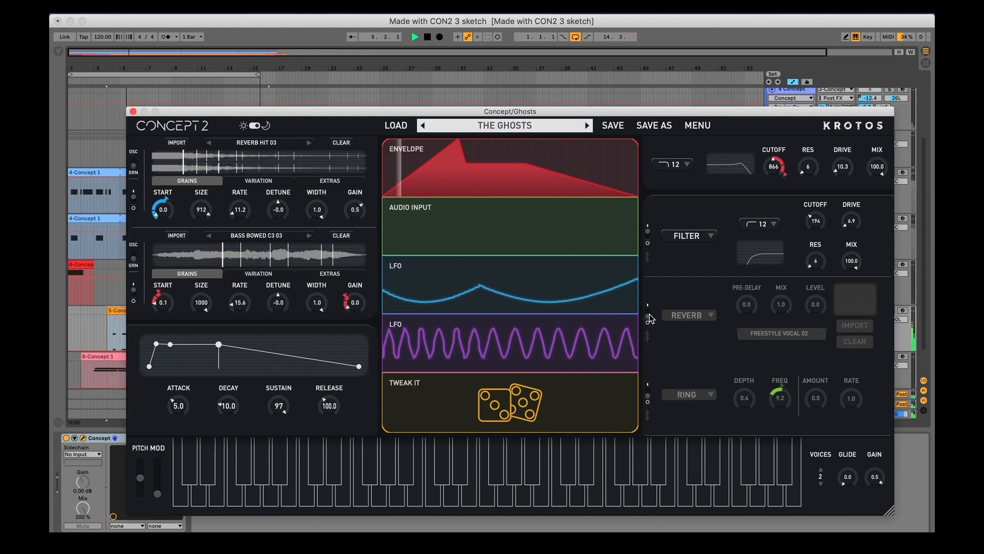
click(649, 318)
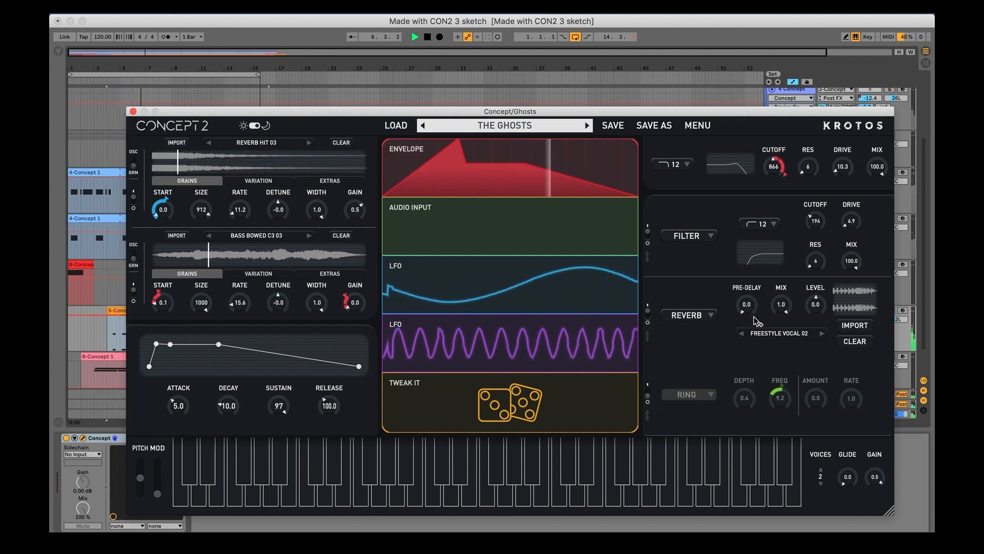
click(648, 397)
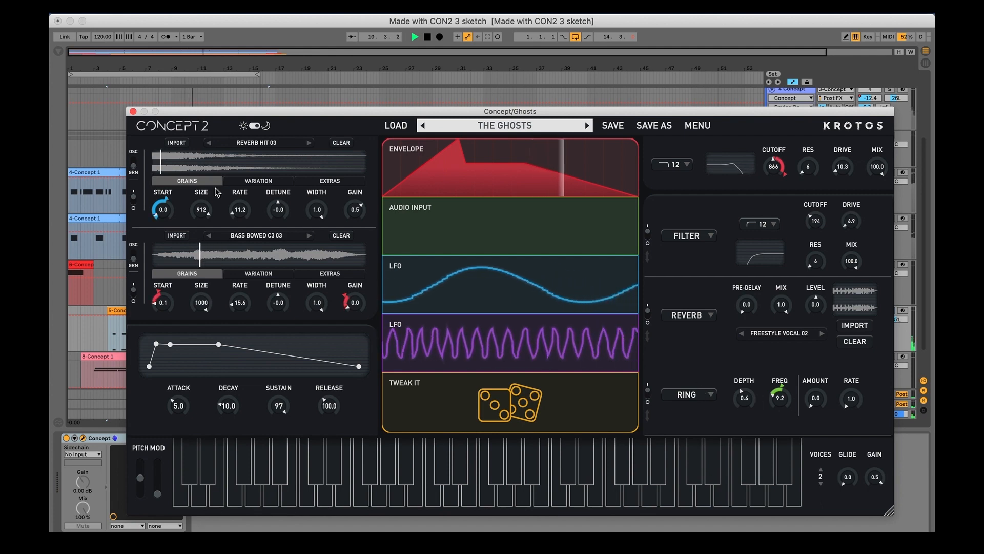
Step: Close the Ghosts editor, solo the 10 Concept track, select its clip, and open its Destroyed Dream patch in the Concept editor
click(132, 112)
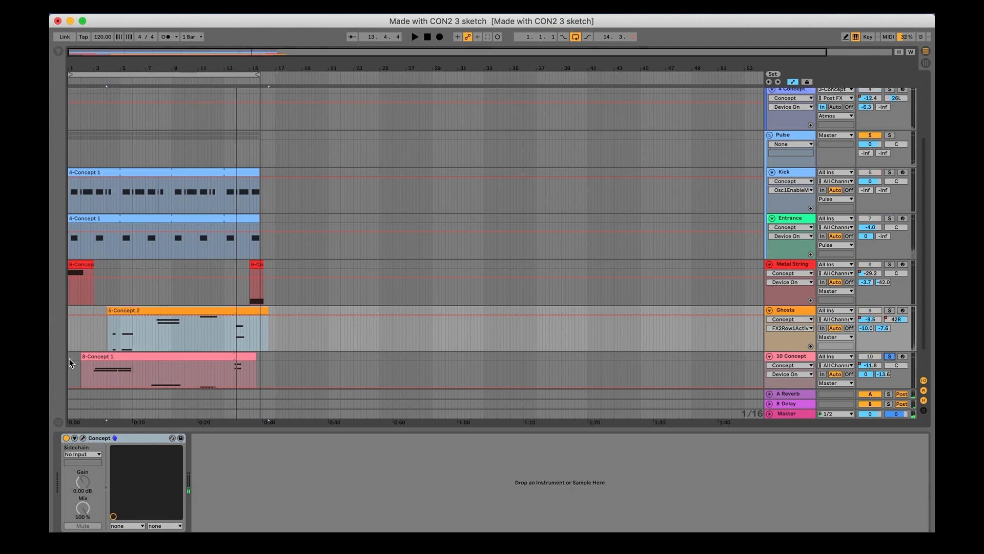
click(100, 358)
key(super+z)
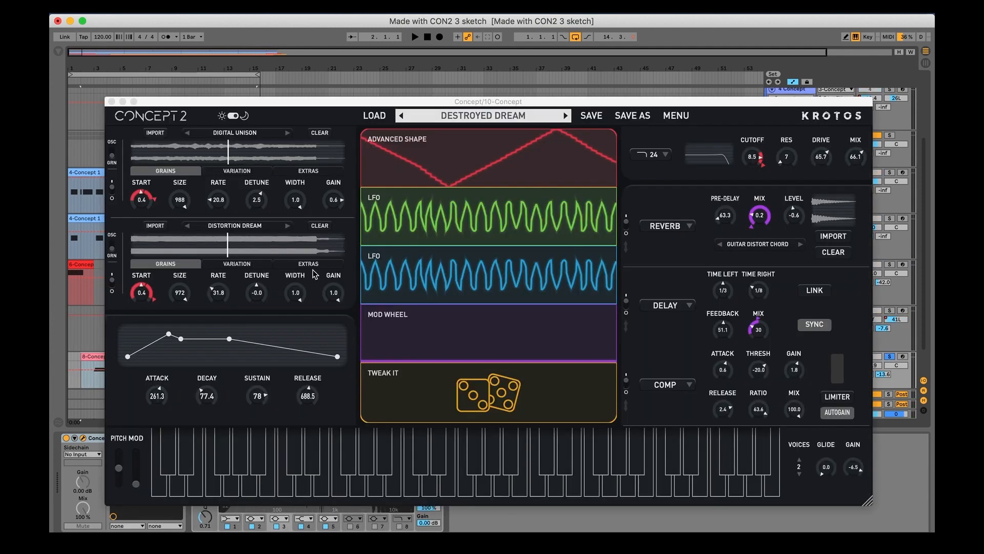
Step: Play the Destroyed Dream patch from the clip's start and demonstrate its mod wheel, returning the wheel to its lowest position
click(414, 37)
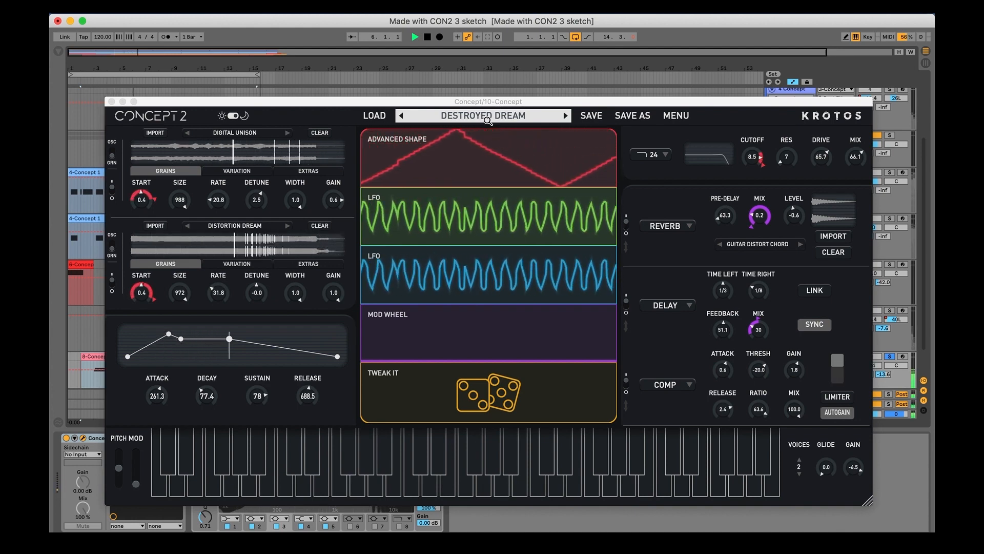
click(138, 485)
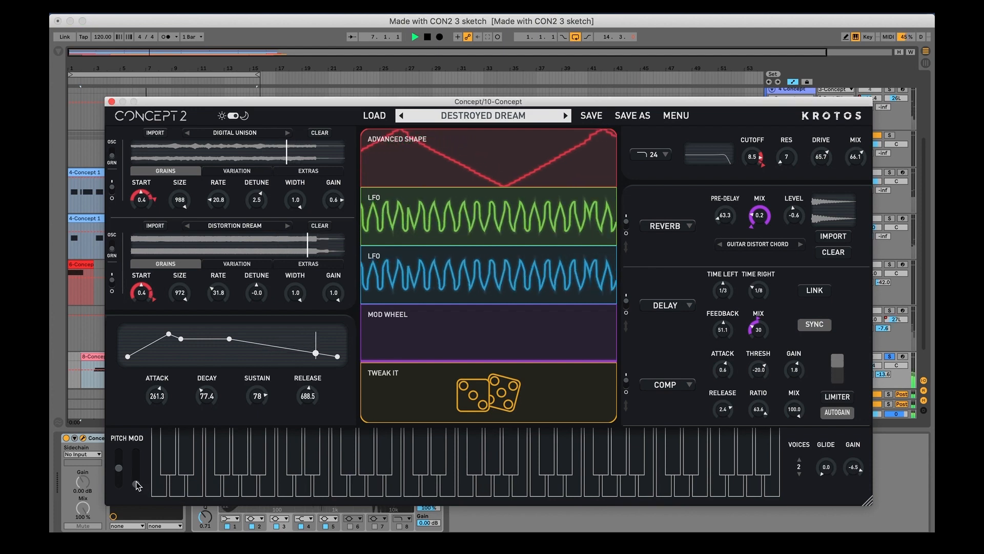
mouse_move(138, 472)
mouse_down()
mouse_move(135, 495)
mouse_move(145, 492)
mouse_move(136, 484)
mouse_move(145, 491)
mouse_up()
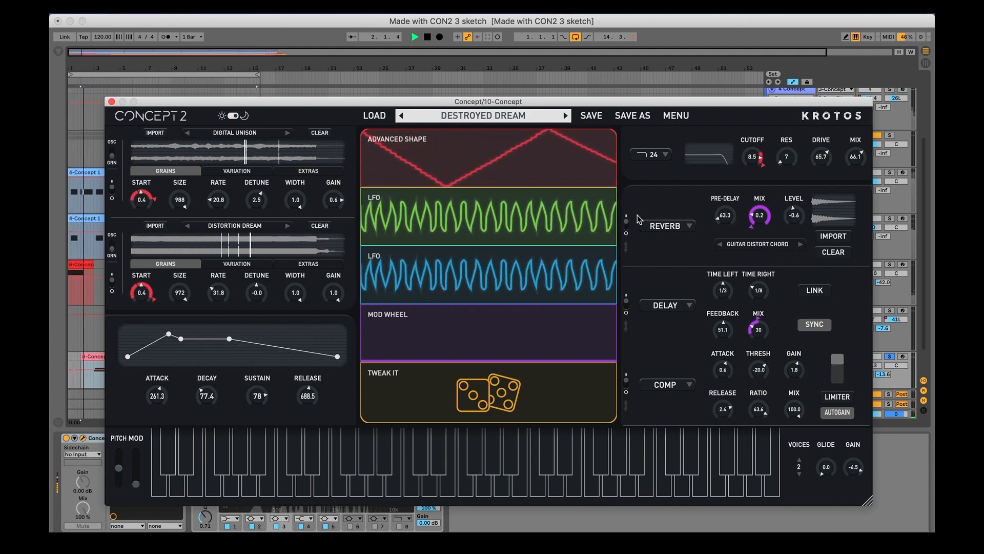
Step: Stop playback, turn off the loop and the 10 Concept solo, and play the full arrangement with the video window shown
key(space)
click(575, 38)
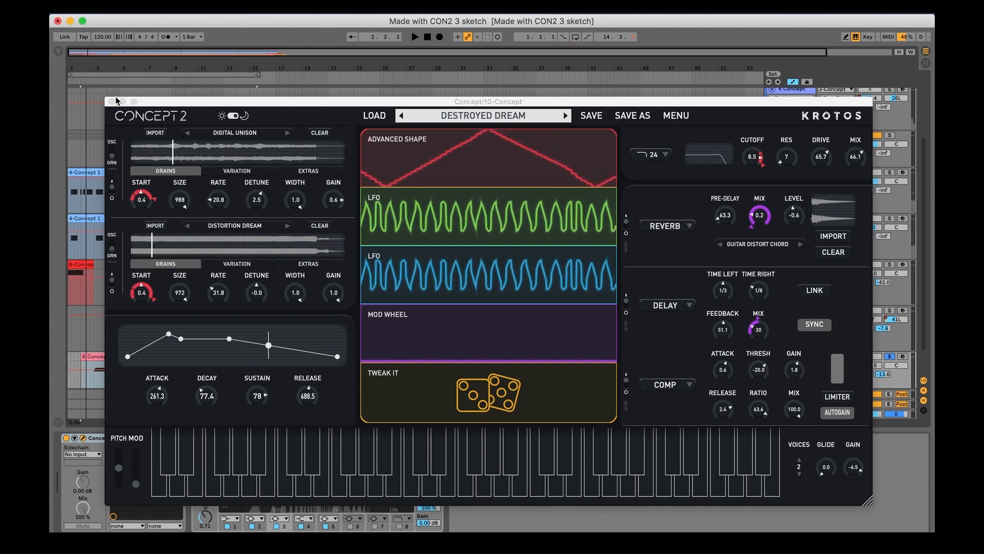
click(113, 102)
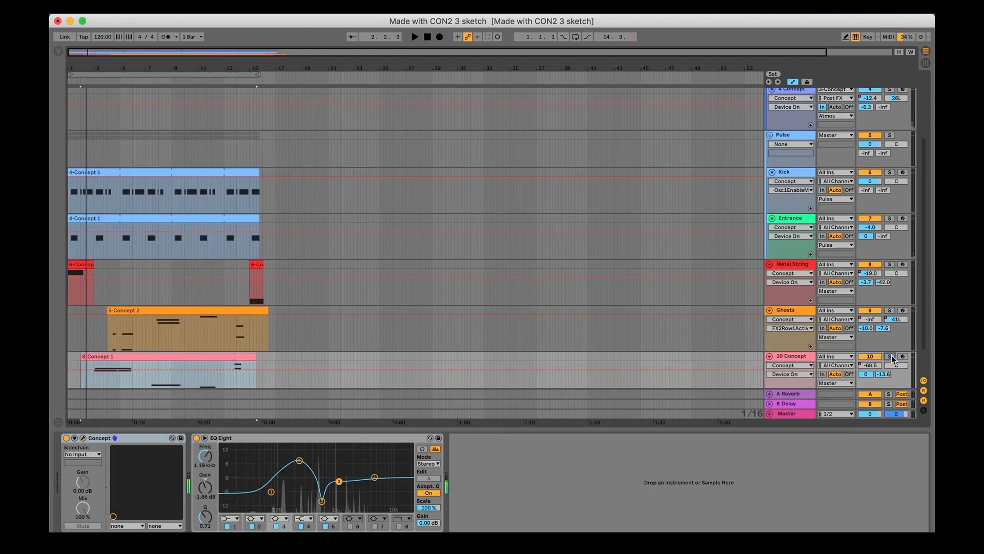
key(alt+super+v)
key(space)
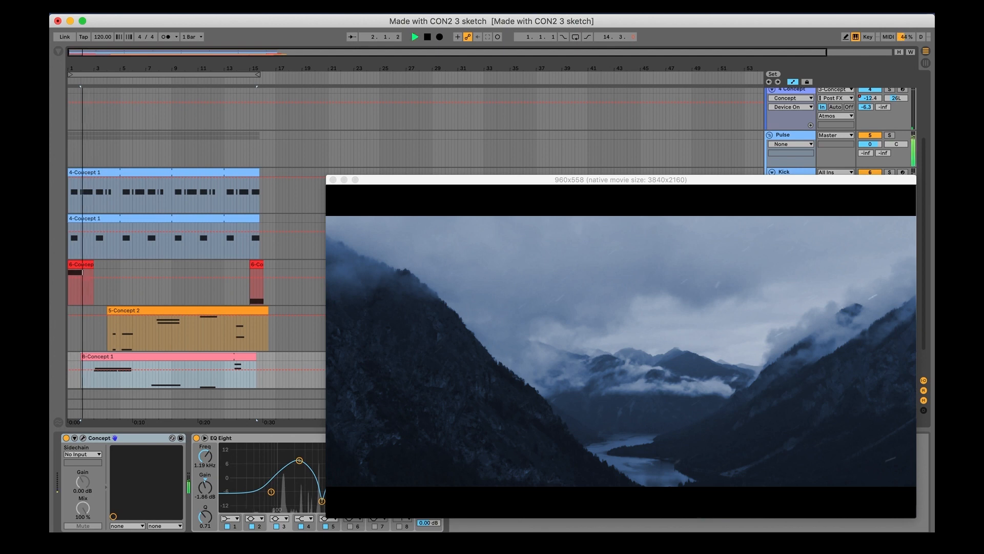